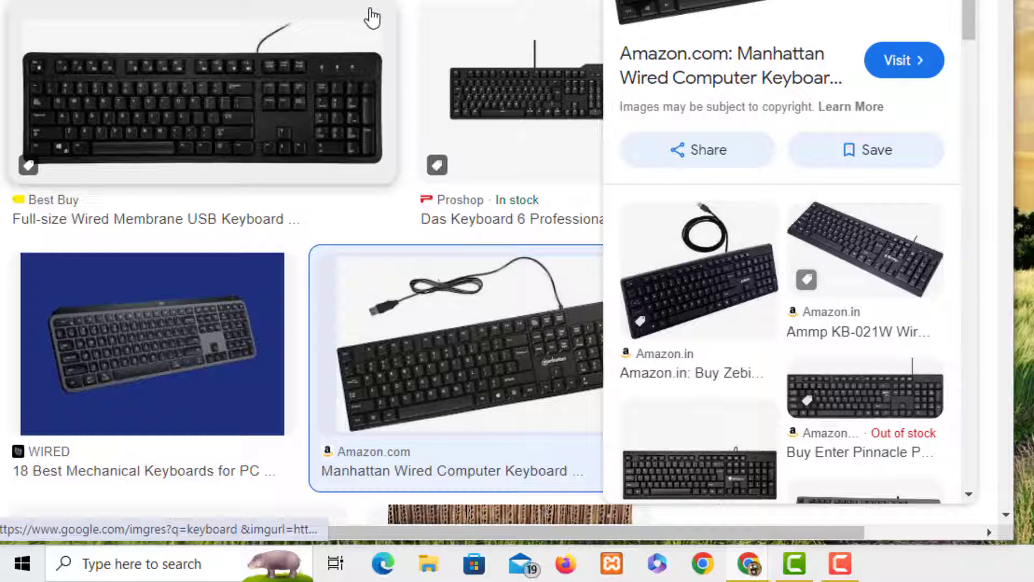
- Open Settings from Start and go to Ease of Access > Keyboard
{"action": "left_click", "coordinate": [21, 564]}
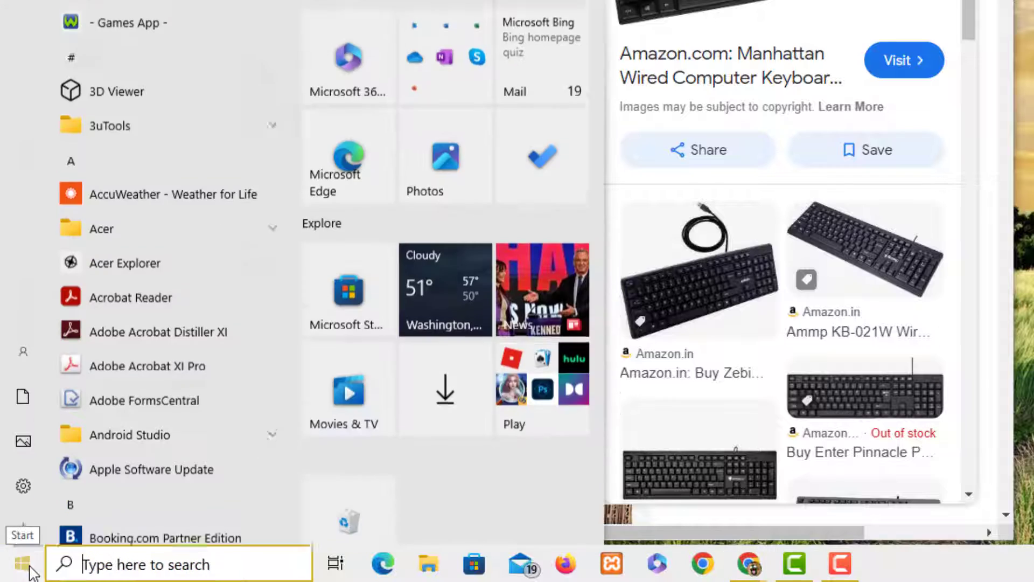
{"action": "left_click", "coordinate": [40, 488]}
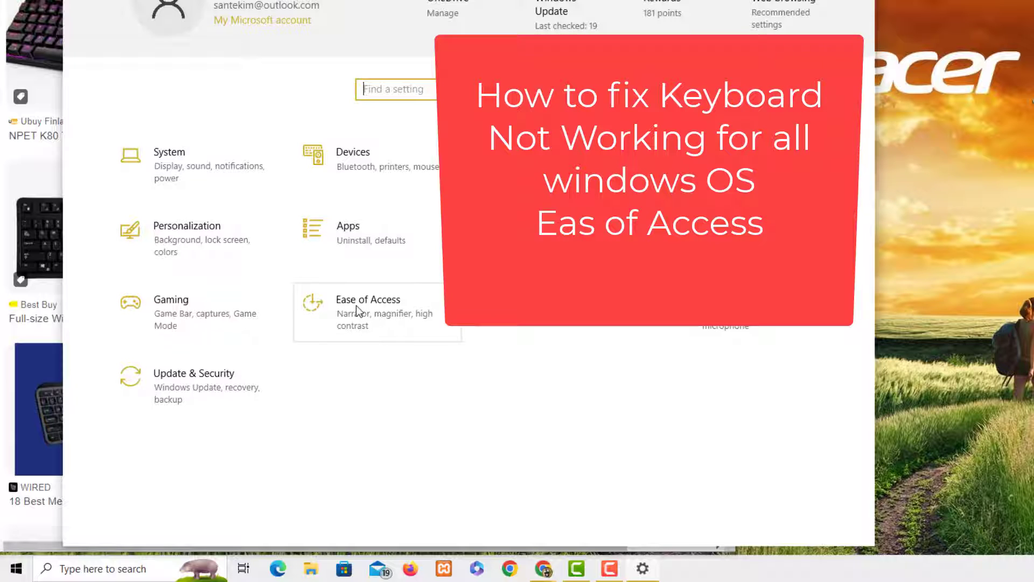
{"action": "left_click", "coordinate": [356, 308]}
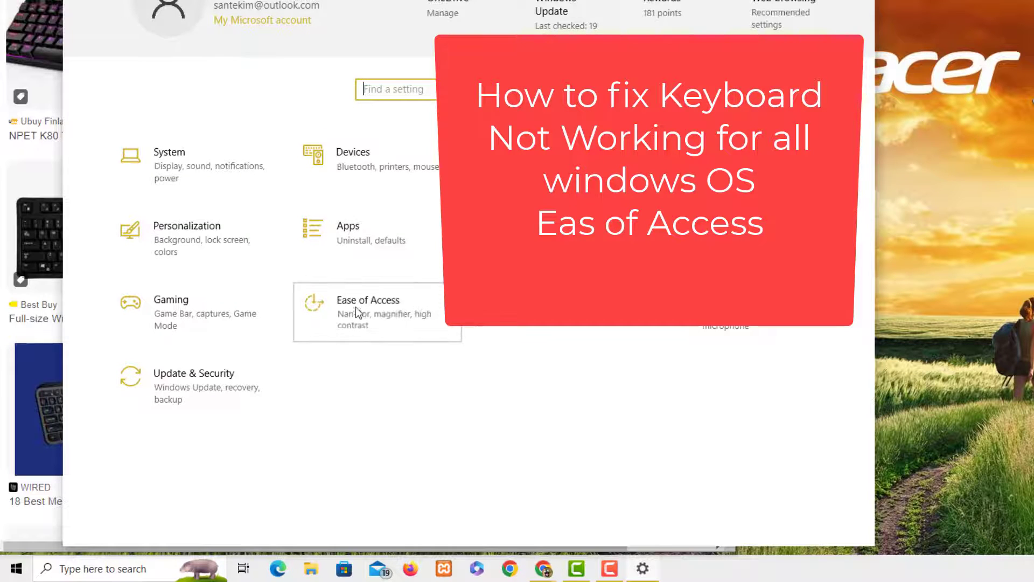
{"action": "scroll", "coordinate": [146, 364], "scroll_direction": "down", "scroll_amount": 2}
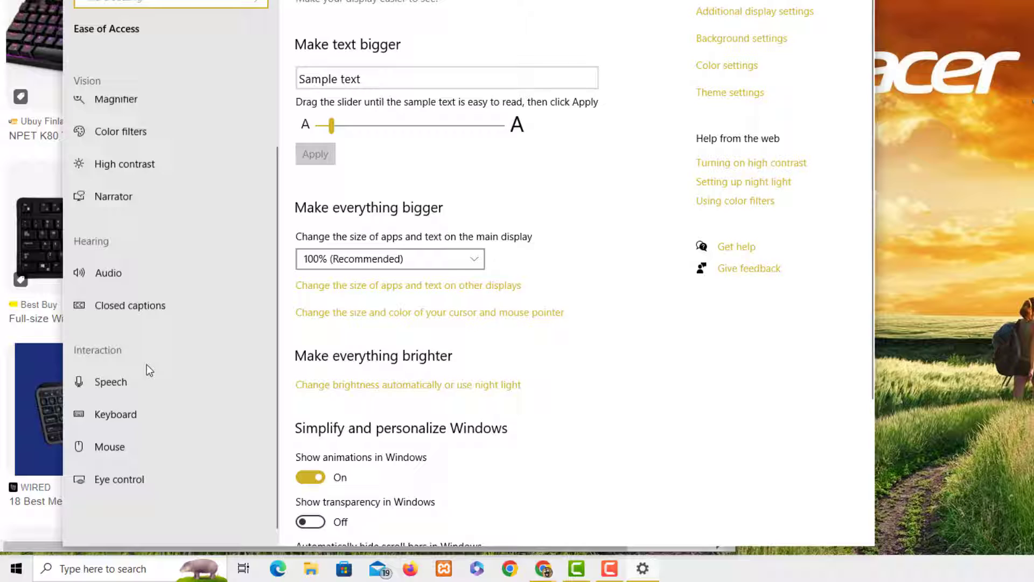
{"action": "left_click", "coordinate": [133, 410]}
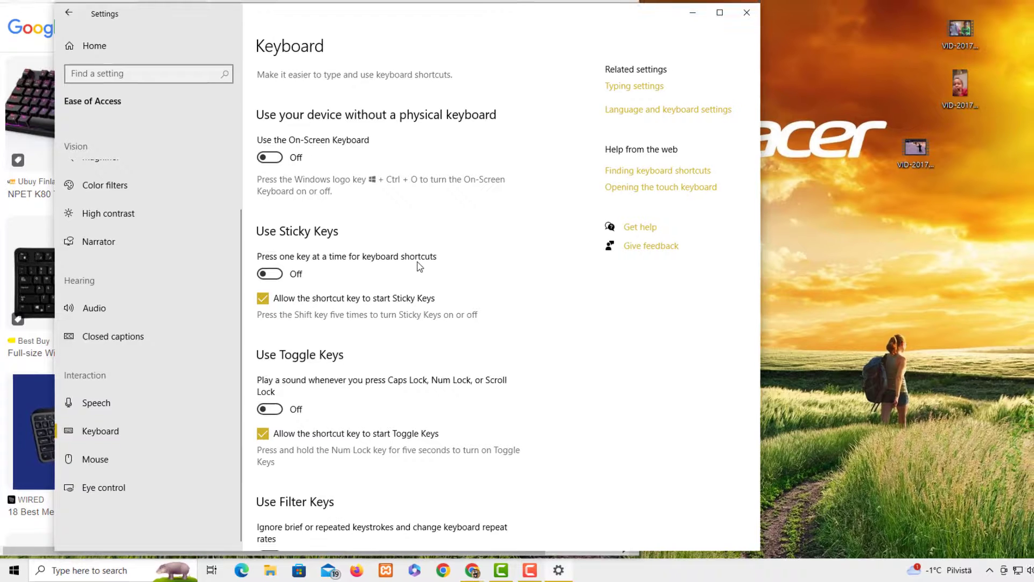
- Switch the On-Screen Keyboard on and off, then turn Sticky Keys on and back off
{"action": "left_click", "coordinate": [270, 157]}
{"action": "left_click", "coordinate": [946, 14]}
{"action": "left_click", "coordinate": [272, 275]}
{"action": "left_click", "coordinate": [264, 275]}
- Open and close the On-Screen Keyboard with Win+Ctrl+O, toggle Toggle Keys on and off, and review Filter Keys
{"action": "key", "text": "super+ctrl+o"}
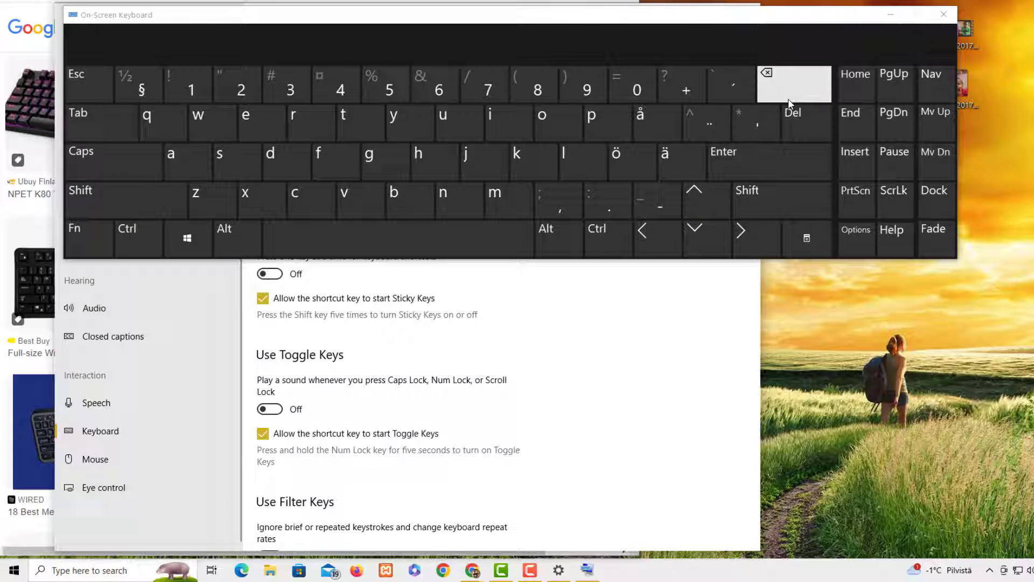
{"action": "left_click", "coordinate": [944, 14]}
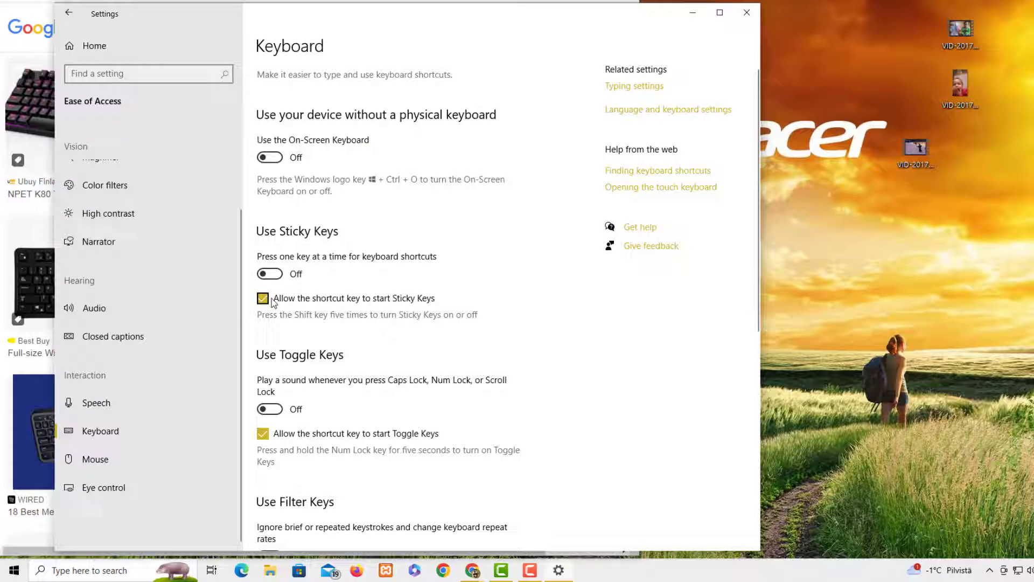
{"action": "left_click", "coordinate": [274, 408]}
{"action": "left_click", "coordinate": [269, 409]}
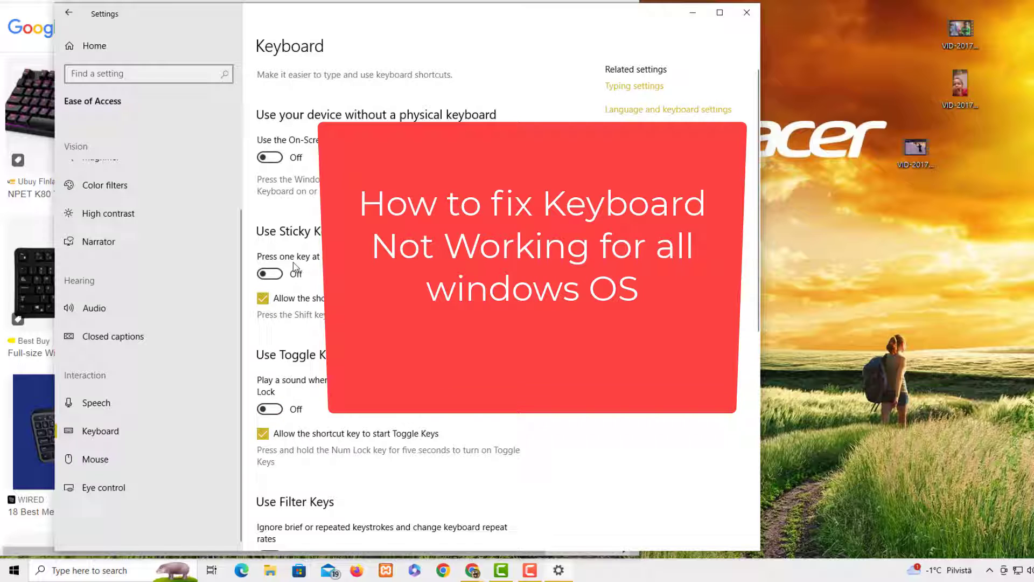
{"action": "scroll", "coordinate": [270, 409], "scroll_direction": "down", "scroll_amount": 10}
{"action": "scroll", "coordinate": [480, 337], "scroll_direction": "up", "scroll_amount": 6}
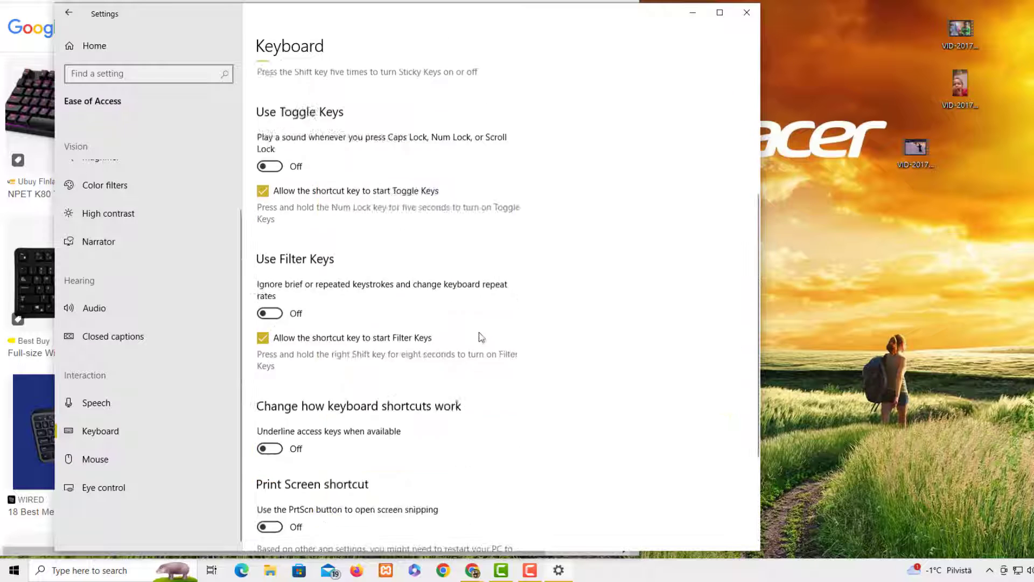
- Close Settings, open Device Manager and select HID Keyboard Device under Keyboards
{"action": "left_click", "coordinate": [746, 12]}
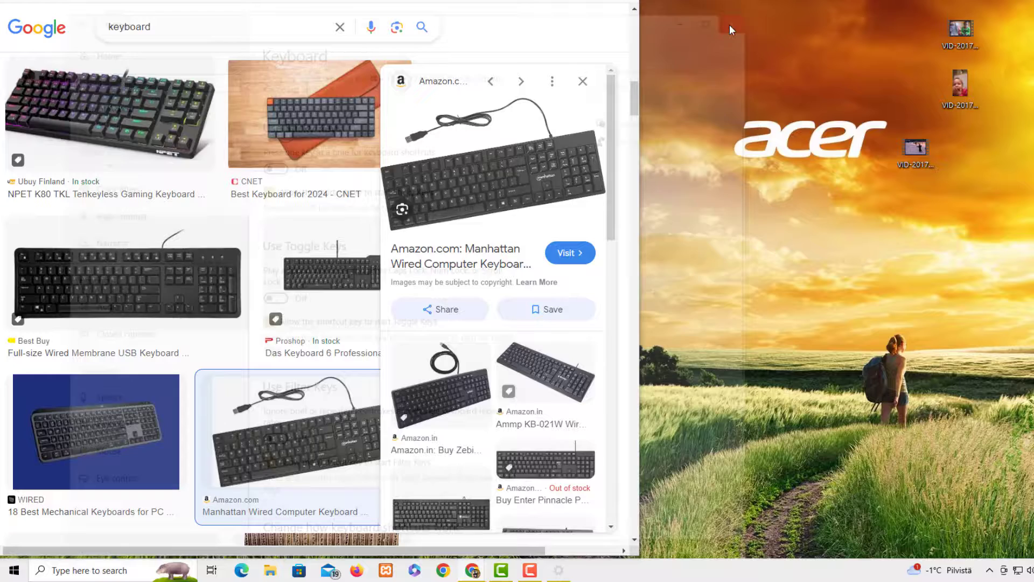
{"action": "right_click", "coordinate": [14, 570]}
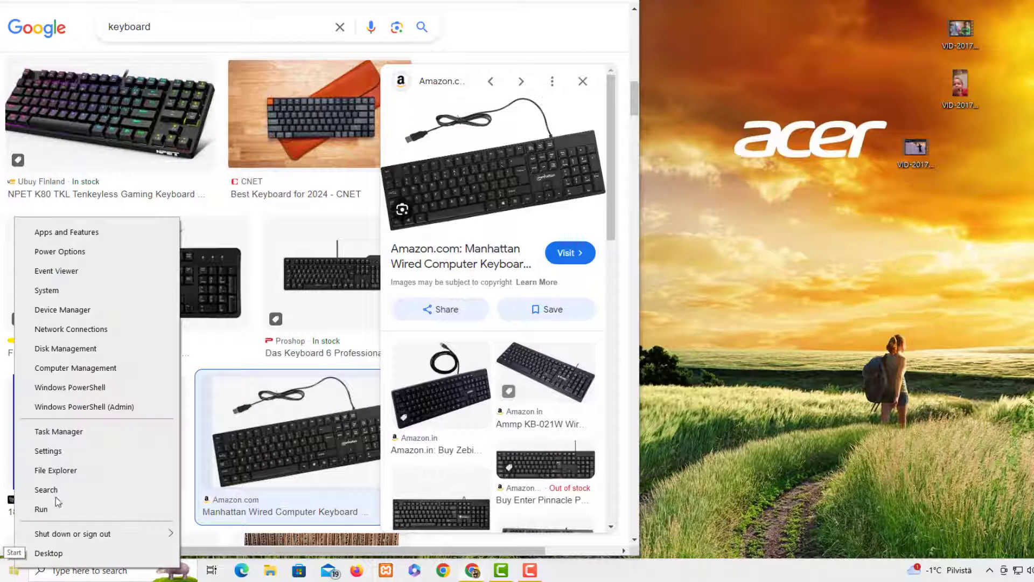
{"action": "left_click", "coordinate": [56, 310]}
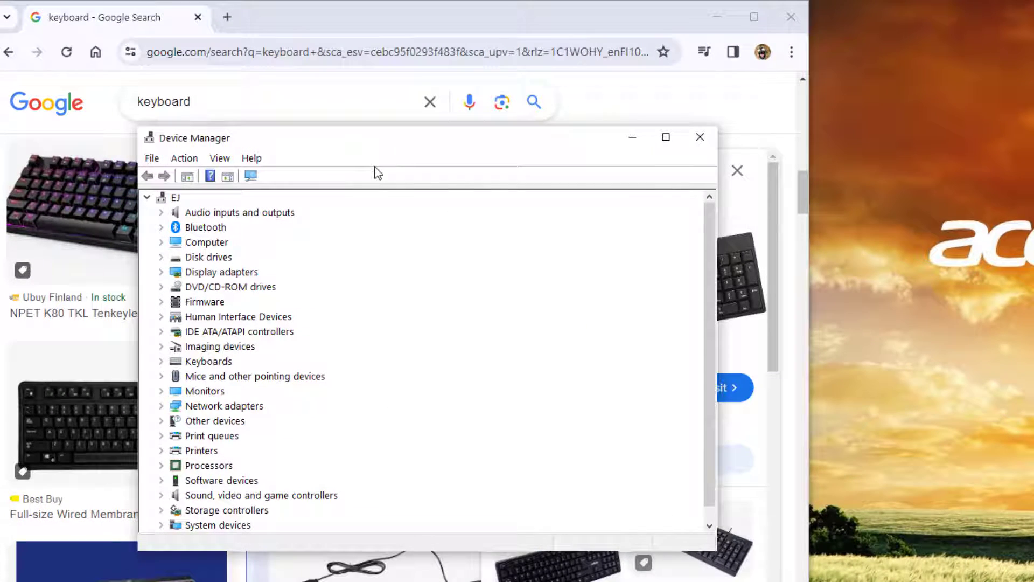
{"action": "left_click", "coordinate": [162, 362]}
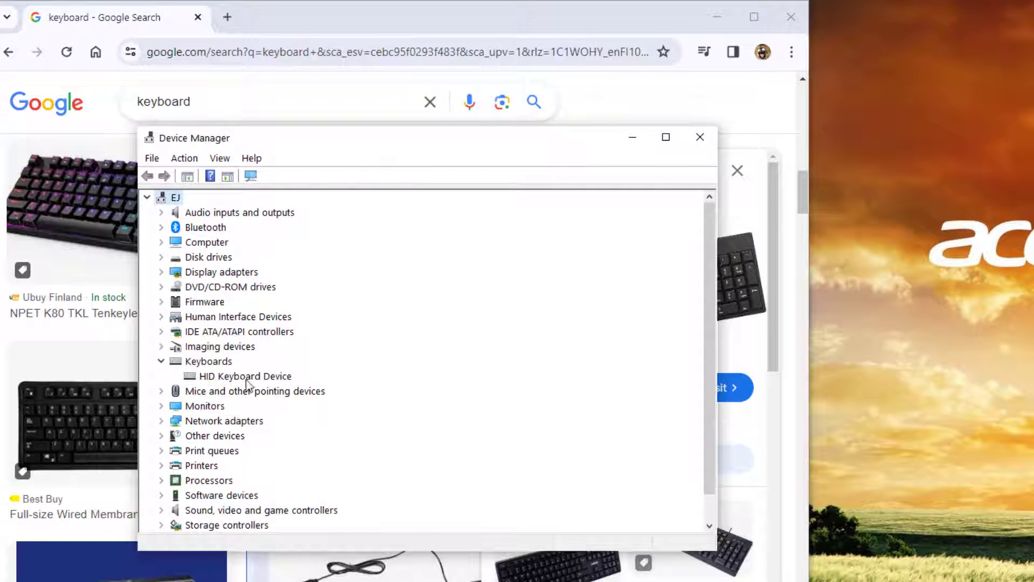
{"action": "left_click", "coordinate": [215, 377]}
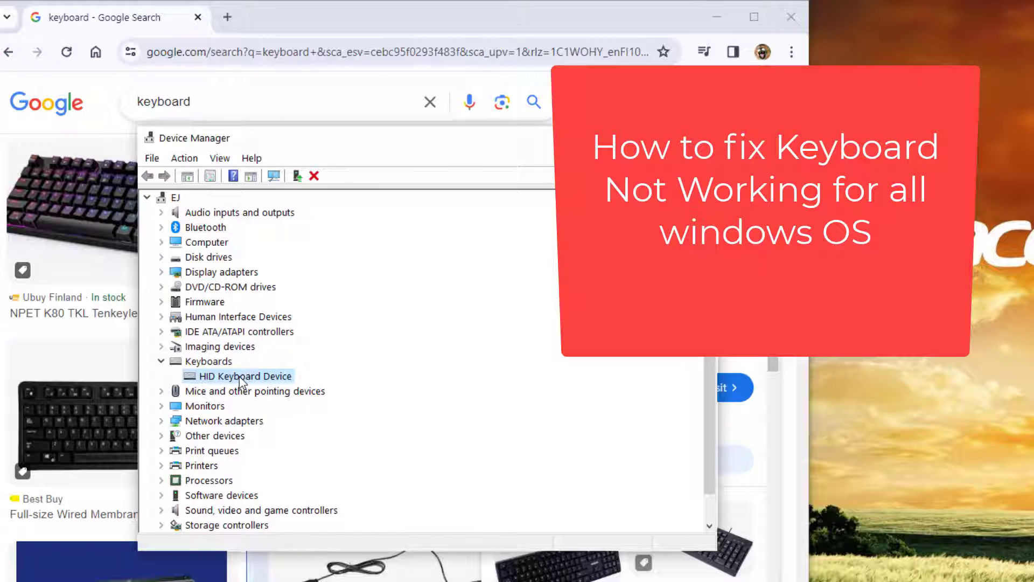
- Update the HID Keyboard Device driver by searching automatically, then dismiss its context menu
{"action": "right_click", "coordinate": [241, 378]}
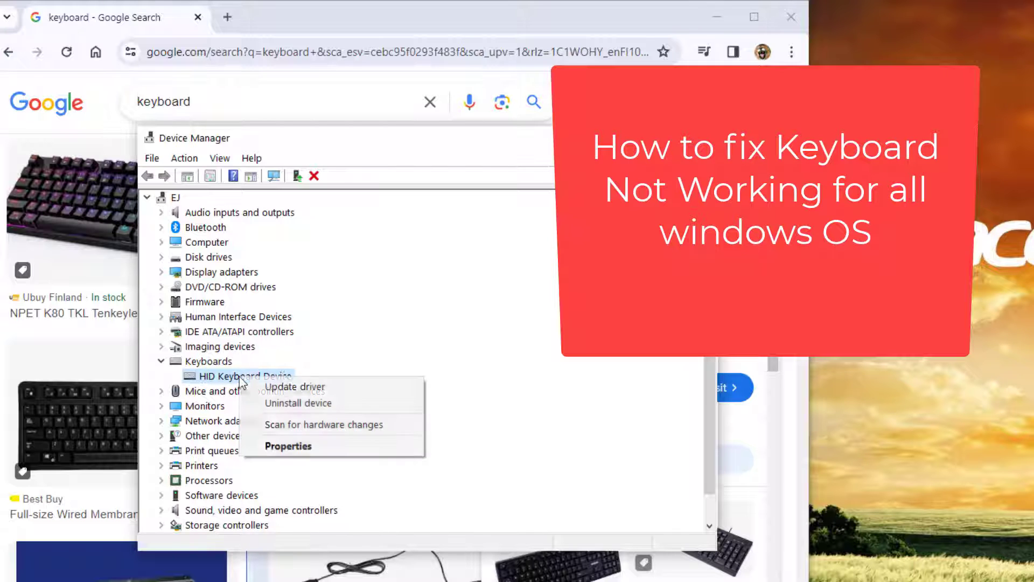
{"action": "left_click", "coordinate": [298, 386]}
{"action": "left_click", "coordinate": [301, 331]}
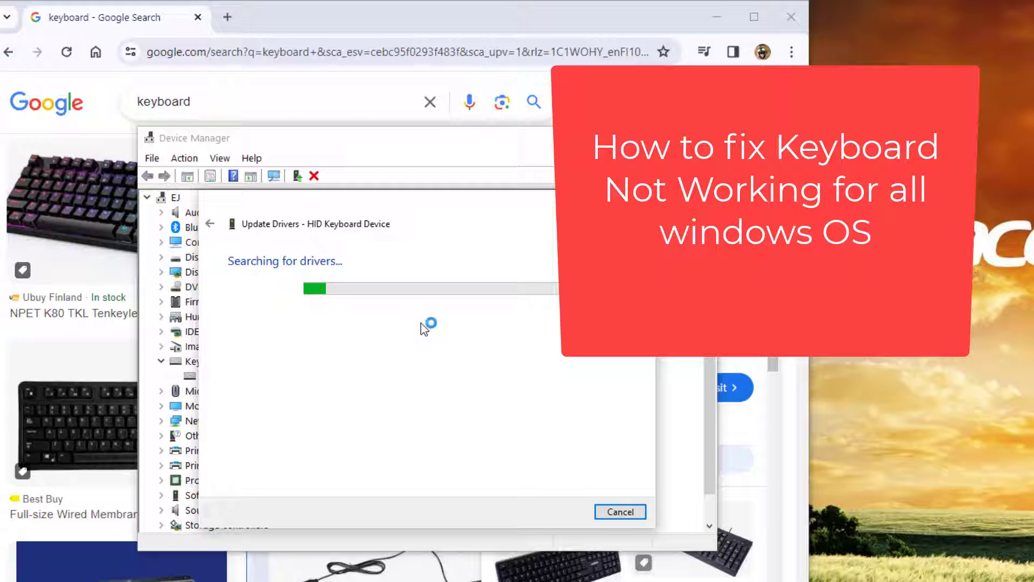
{"action": "left_click", "coordinate": [622, 513]}
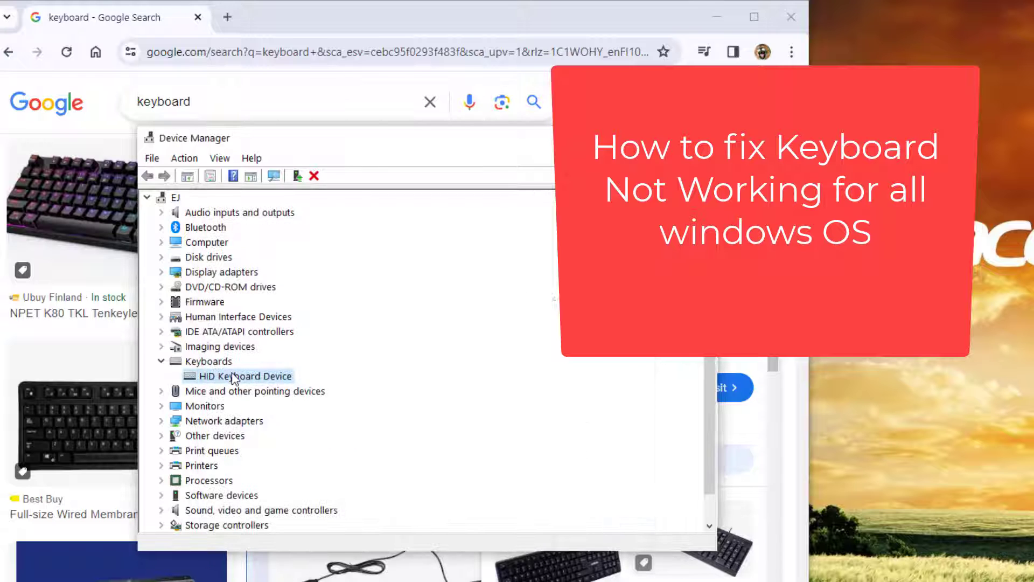
{"action": "right_click", "coordinate": [233, 377]}
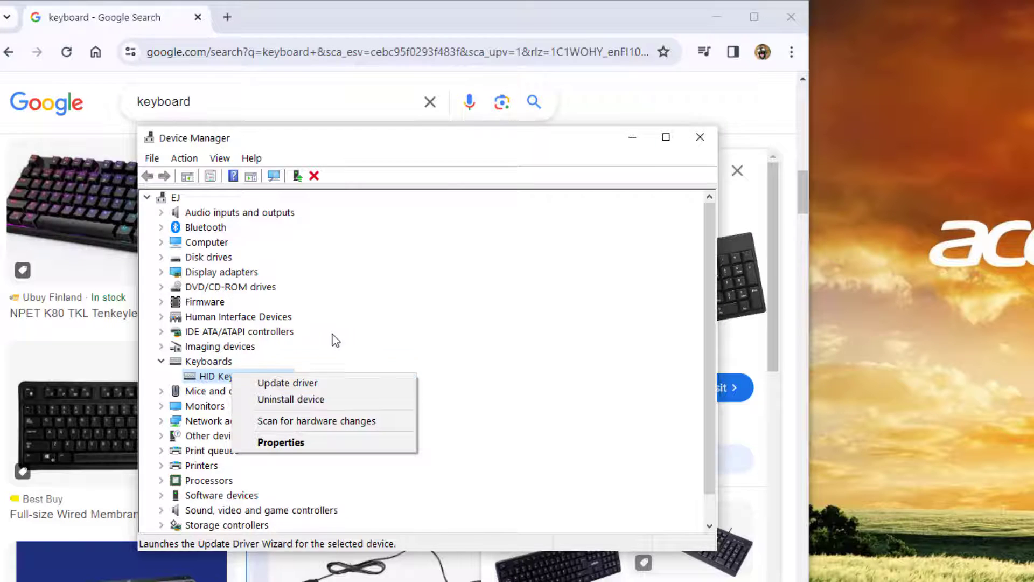
{"action": "left_click", "coordinate": [222, 400]}
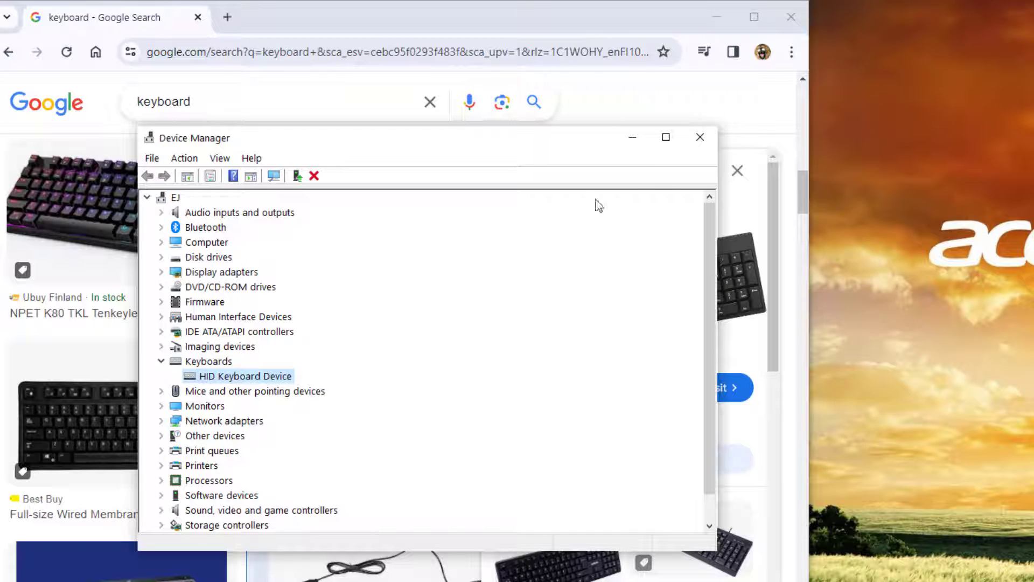
- Close Device Manager, open System settings and search 'upda' to reach Check for updates
{"action": "left_click", "coordinate": [700, 137]}
{"action": "right_click", "coordinate": [18, 581]}
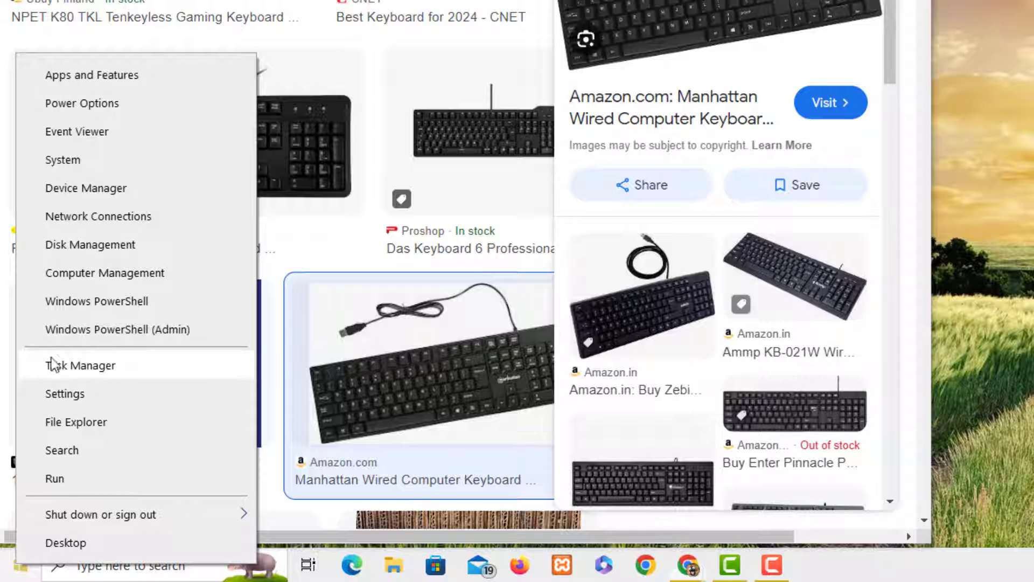
{"action": "left_click", "coordinate": [85, 169]}
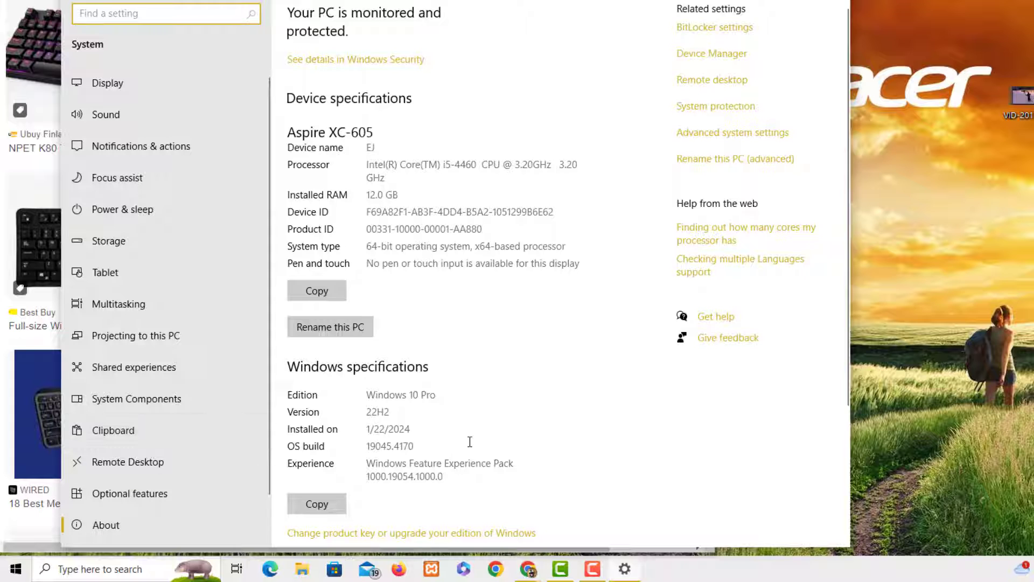
{"action": "type", "text": "upda"}
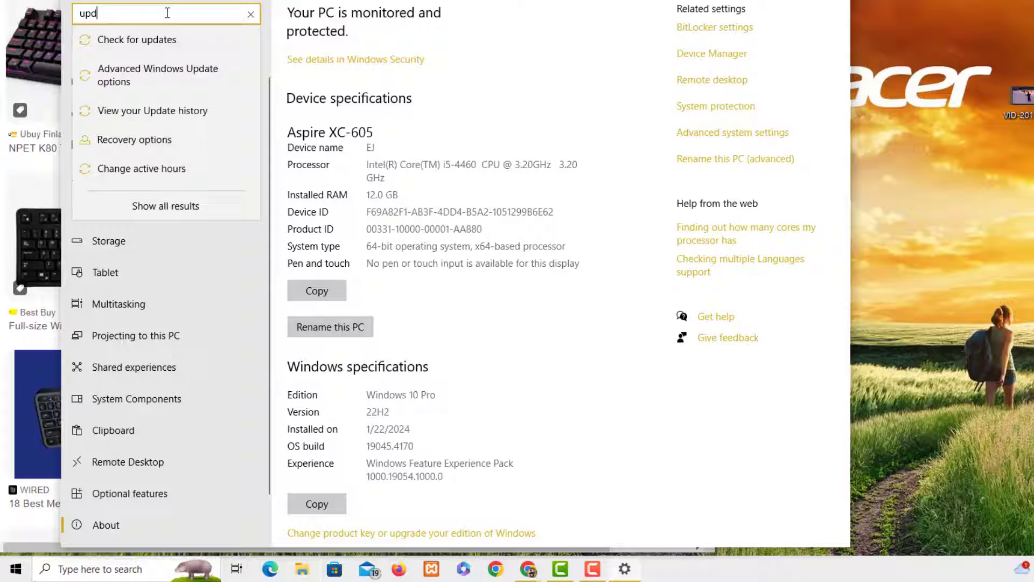
{"action": "left_click", "coordinate": [159, 35]}
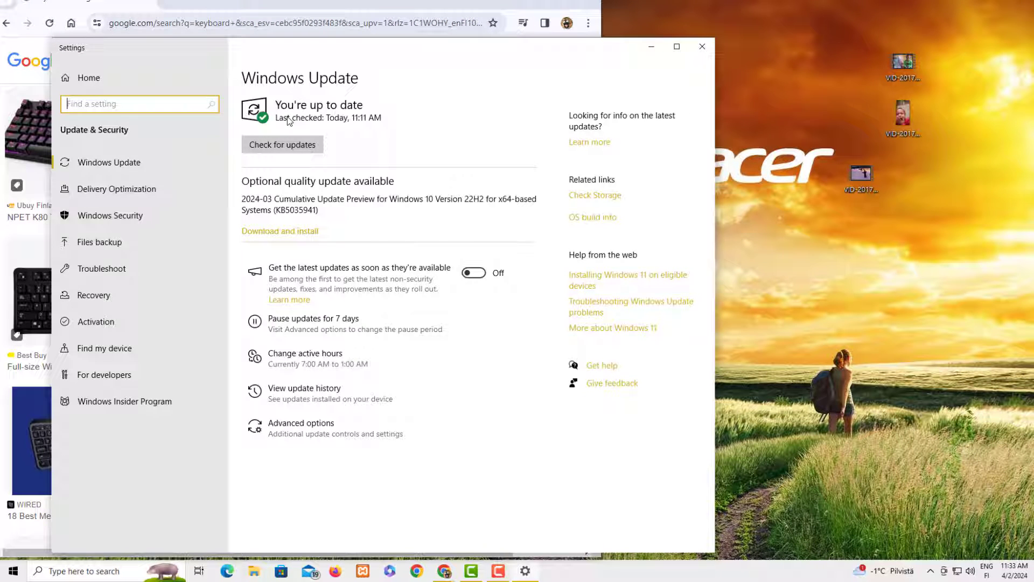
- Check for updates and turn on 'Get the latest updates as soon as they're available'
{"action": "left_click", "coordinate": [283, 144]}
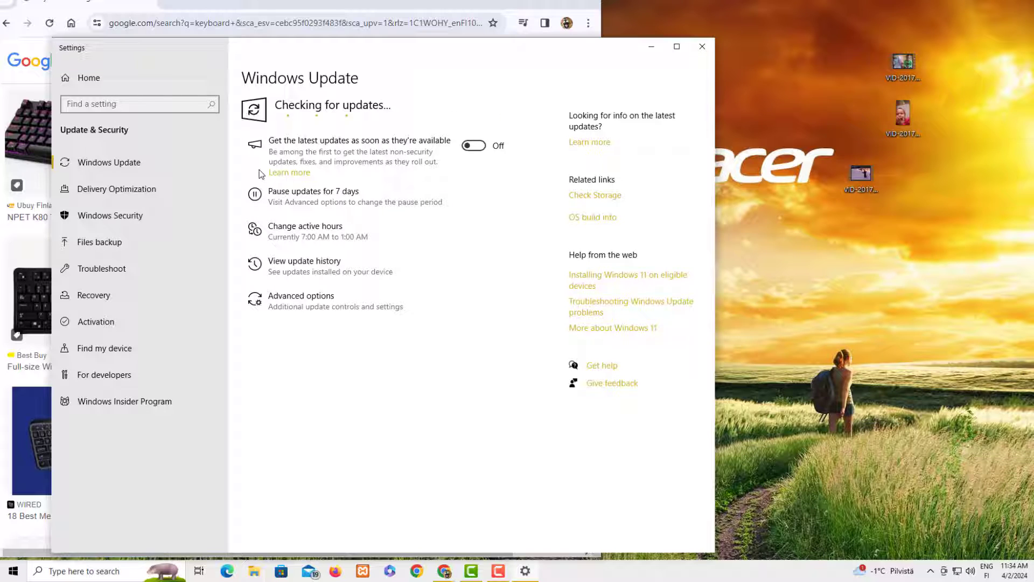
{"action": "left_click", "coordinate": [473, 145]}
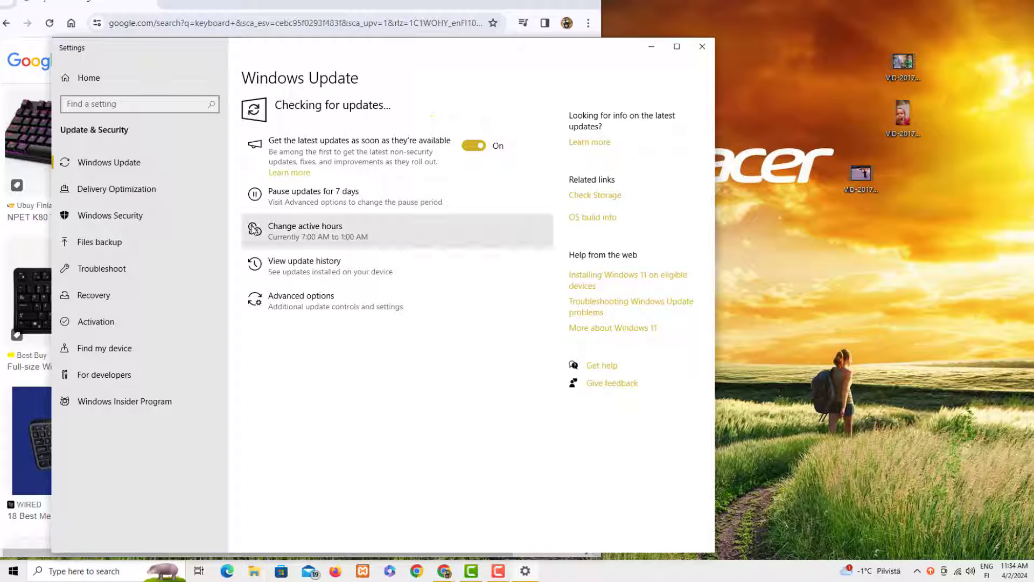
{"action": "left_click_drag", "start_coordinate": [366, 55], "coordinate": [459, 24]}
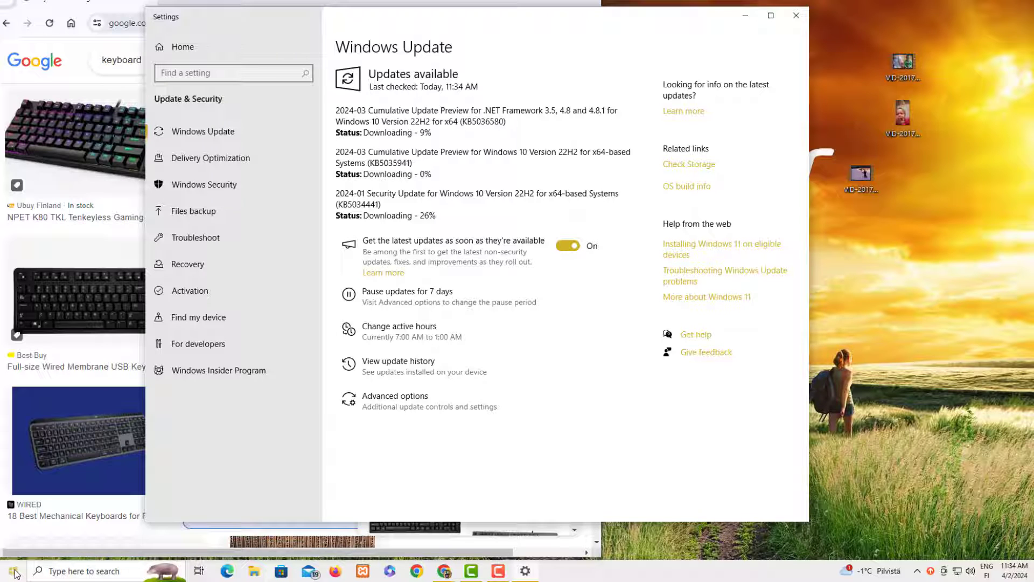
- Close the open Settings window
{"action": "left_click", "coordinate": [13, 572]}
{"action": "left_click", "coordinate": [13, 573]}
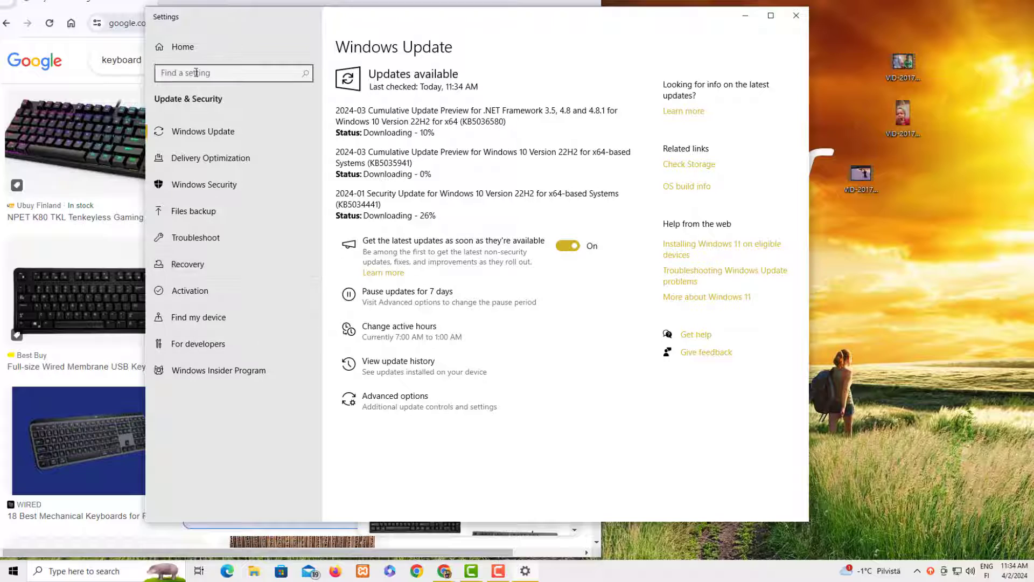
{"action": "left_click", "coordinate": [797, 15]}
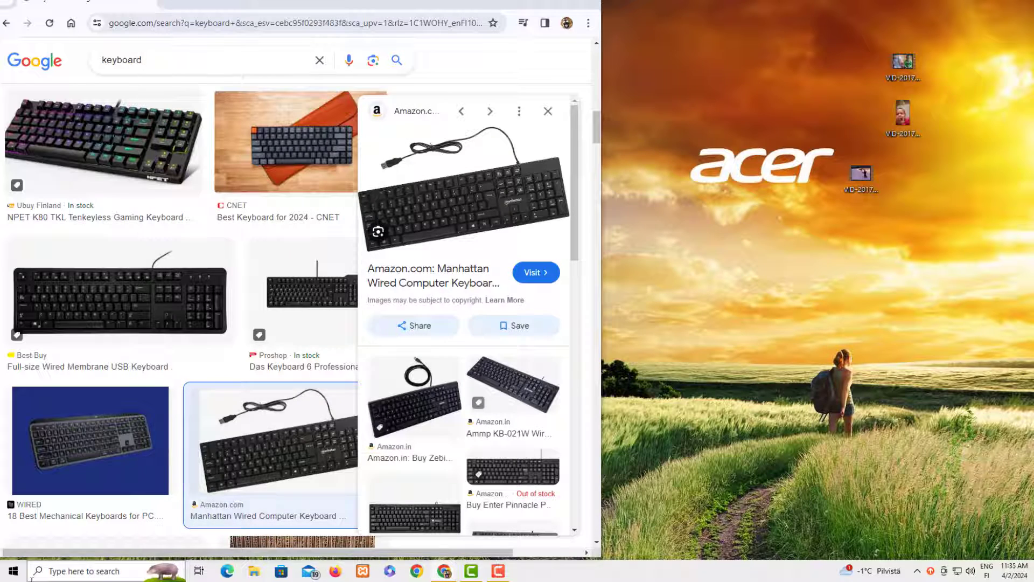
- Reopen Settings at Ease of Access > Keyboard and review that all keyboard options remain off
{"action": "left_click", "coordinate": [14, 571]}
{"action": "left_click", "coordinate": [13, 520]}
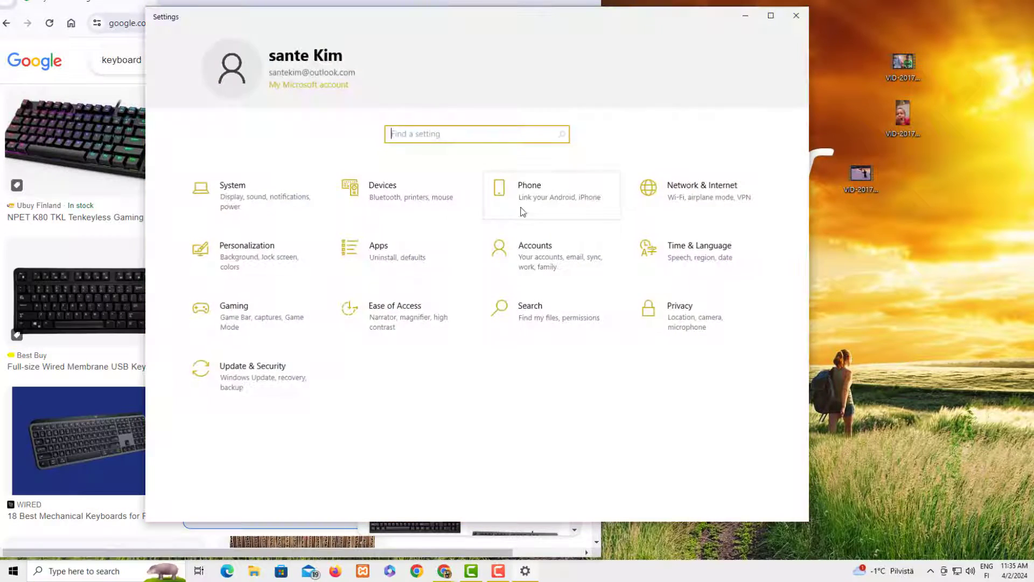
{"action": "left_click", "coordinate": [410, 330]}
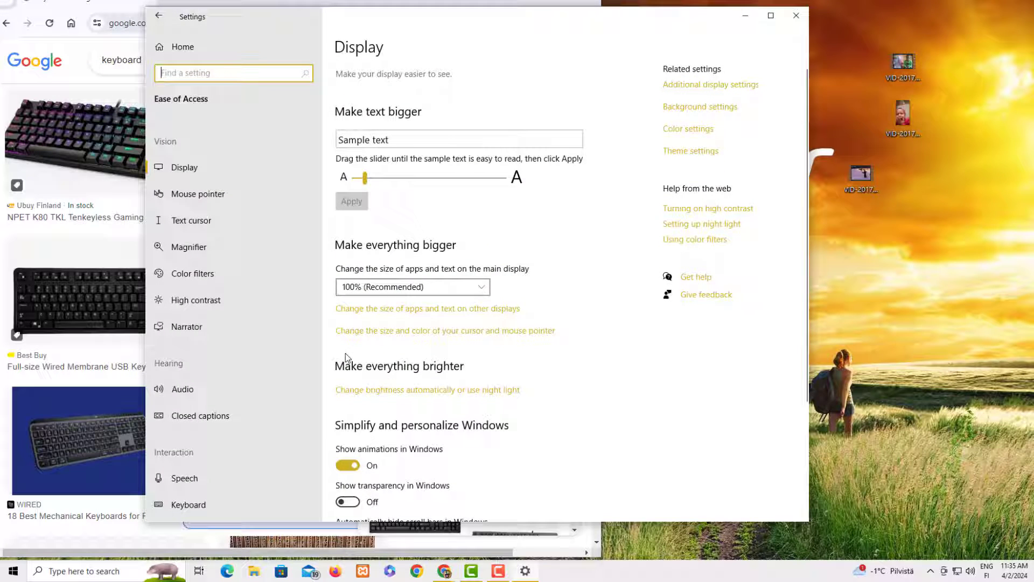
{"action": "scroll", "coordinate": [202, 426], "scroll_direction": "down", "scroll_amount": 3}
{"action": "left_click", "coordinate": [189, 409]}
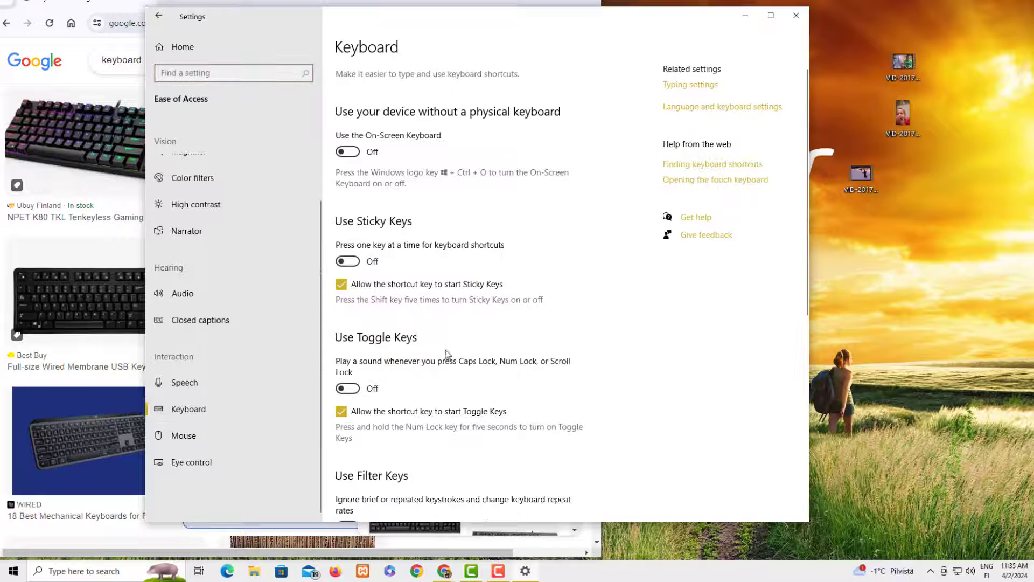
{"action": "scroll", "coordinate": [446, 353], "scroll_direction": "down", "scroll_amount": 5}
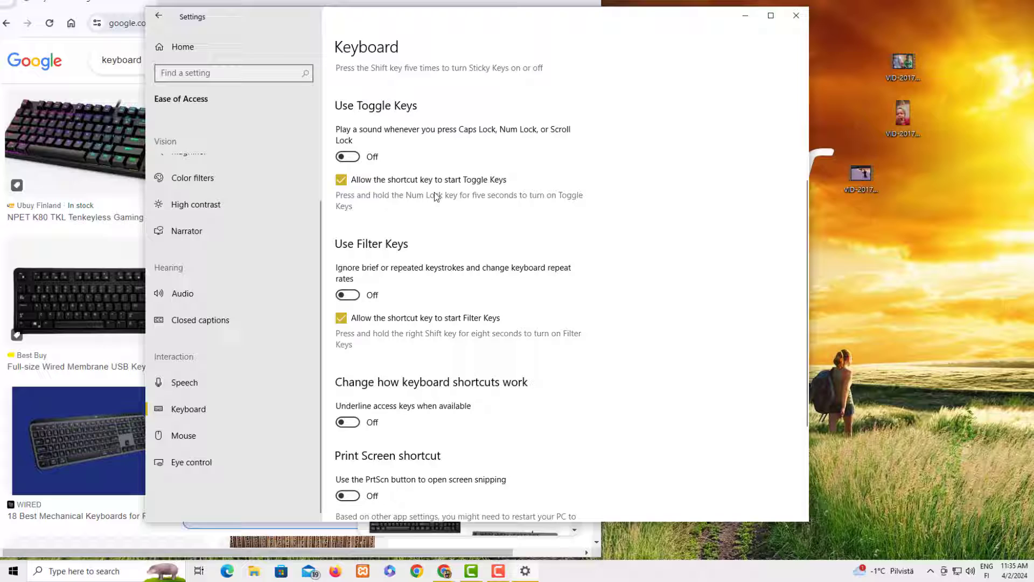
{"action": "scroll", "coordinate": [412, 313], "scroll_direction": "up", "scroll_amount": 5}
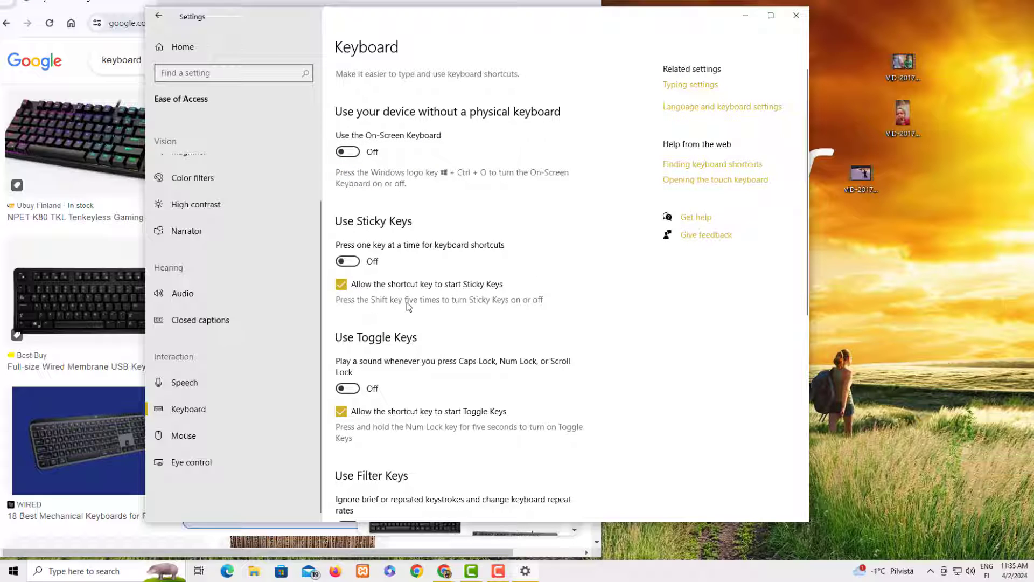